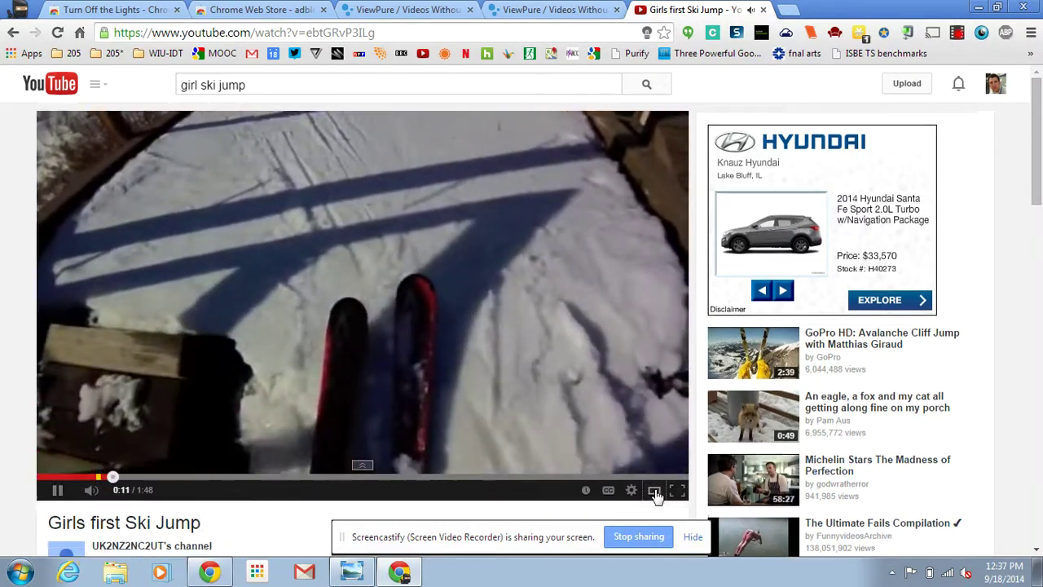
# Step: Try the theater and full-screen views, then return the player to its default size
pyautogui.click(655, 492)
pyautogui.click(830, 482)
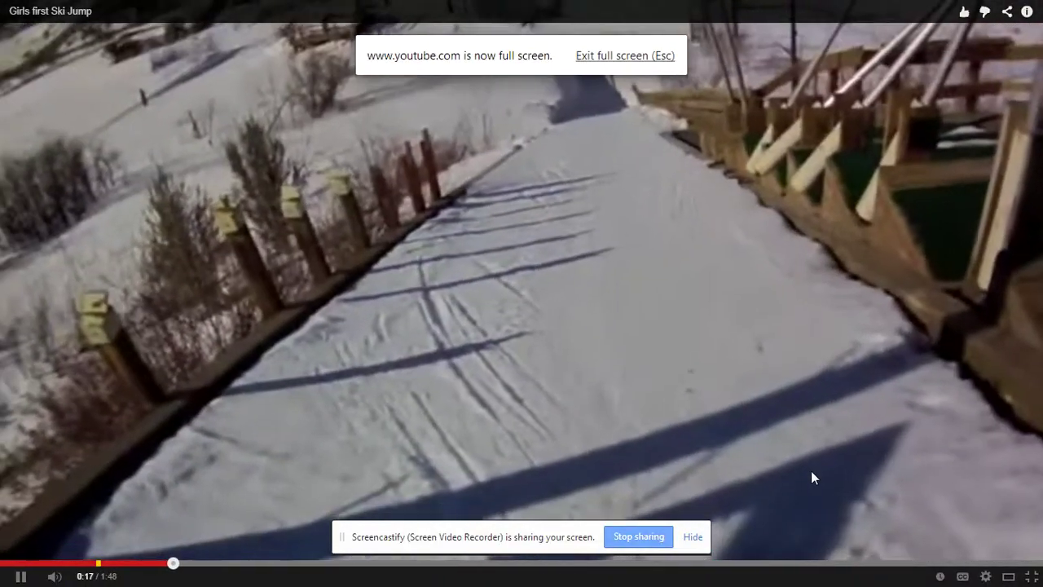
pyautogui.press('Escape')
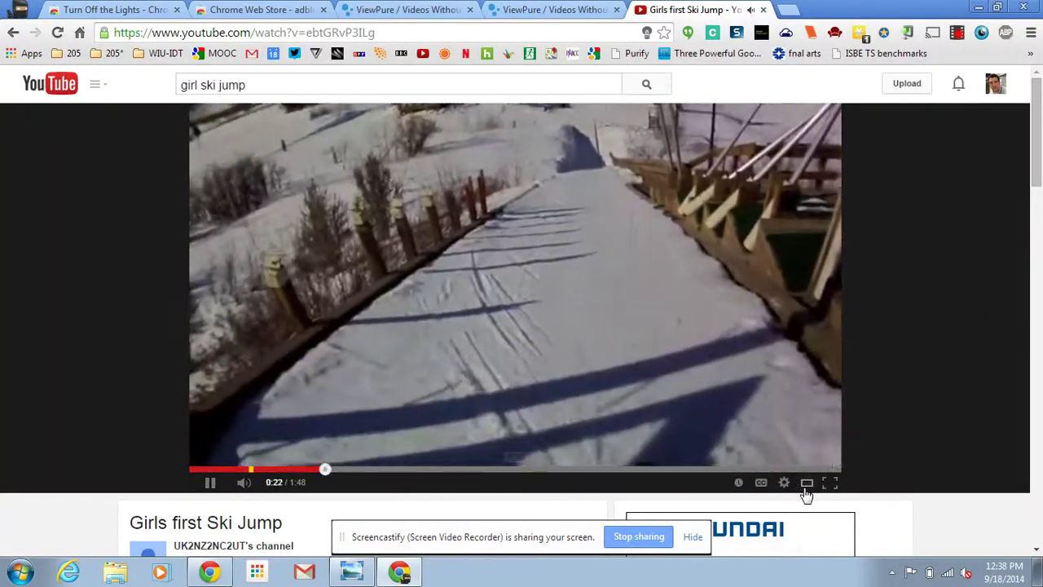
pyautogui.click(807, 482)
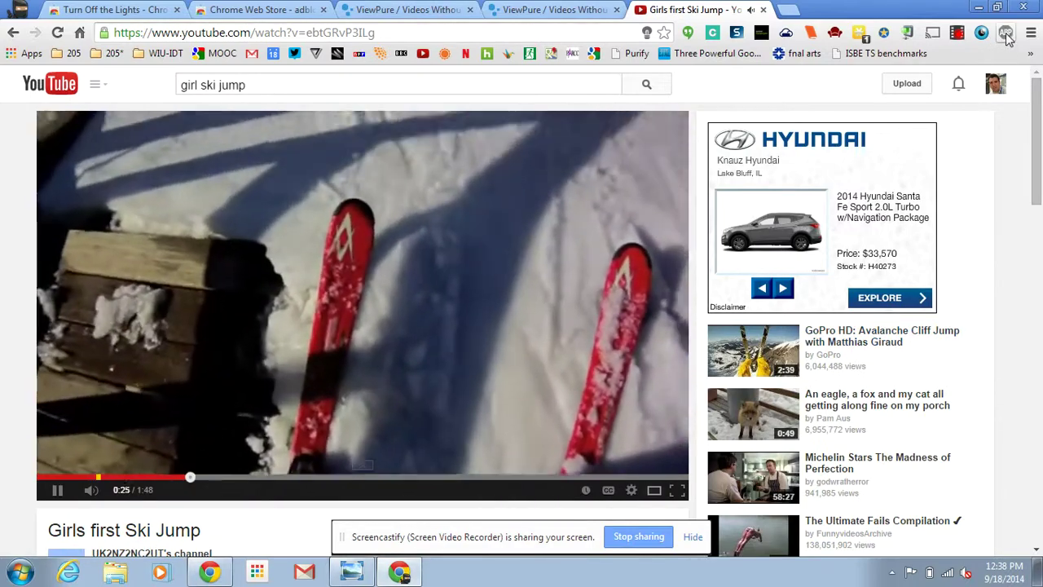
# Step: Check Adblock Plus, toggle Turn Off the Lights on and off, and view its store page
pyautogui.click(1006, 34)
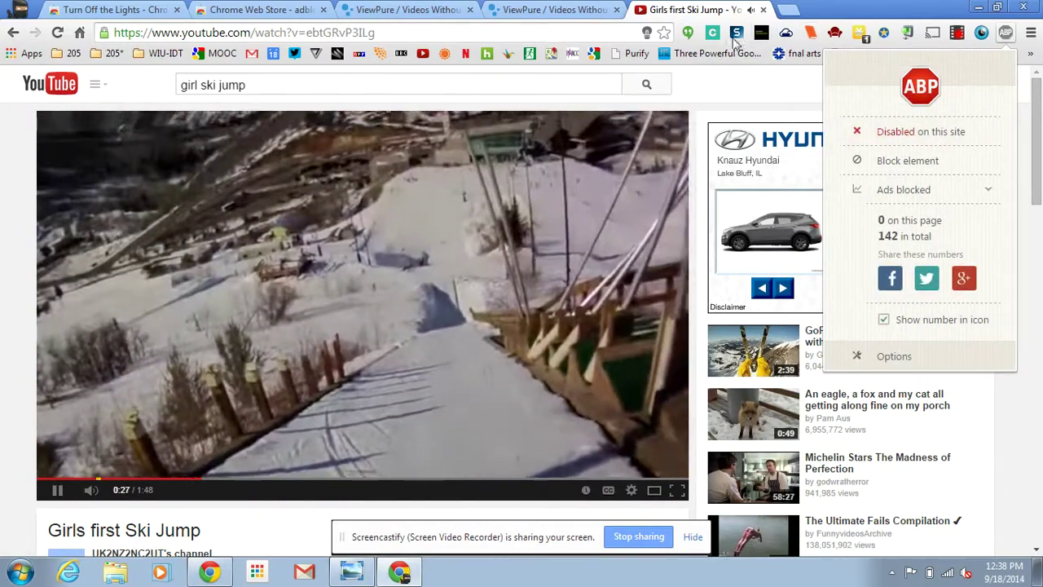
pyautogui.click(647, 35)
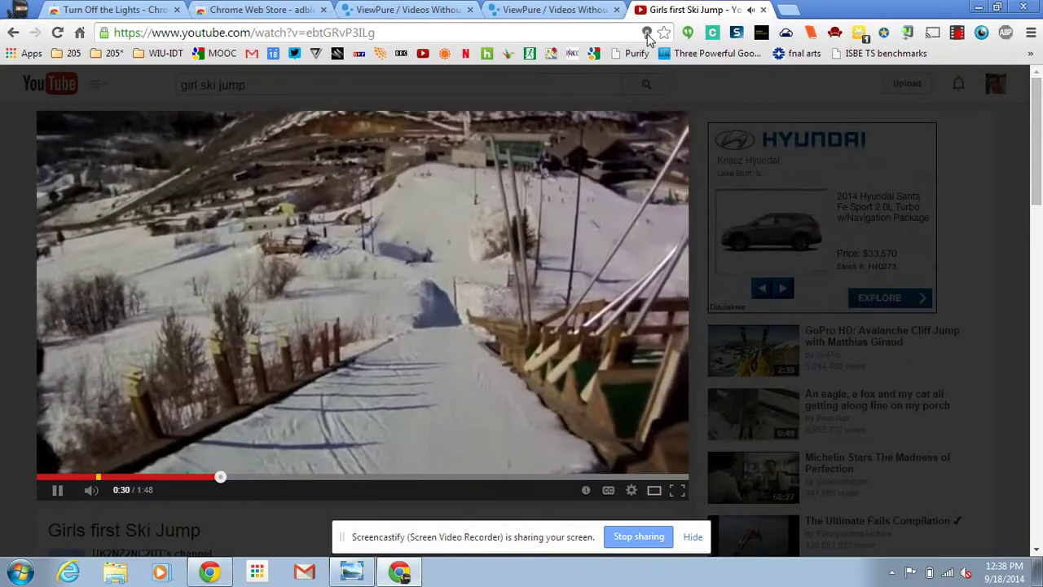
pyautogui.click(647, 35)
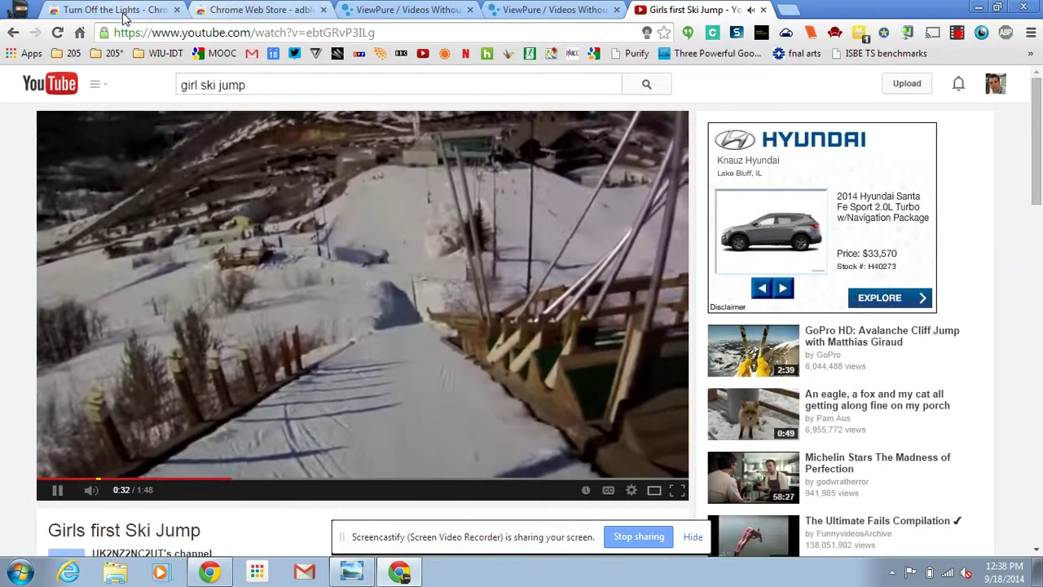
pyautogui.click(122, 10)
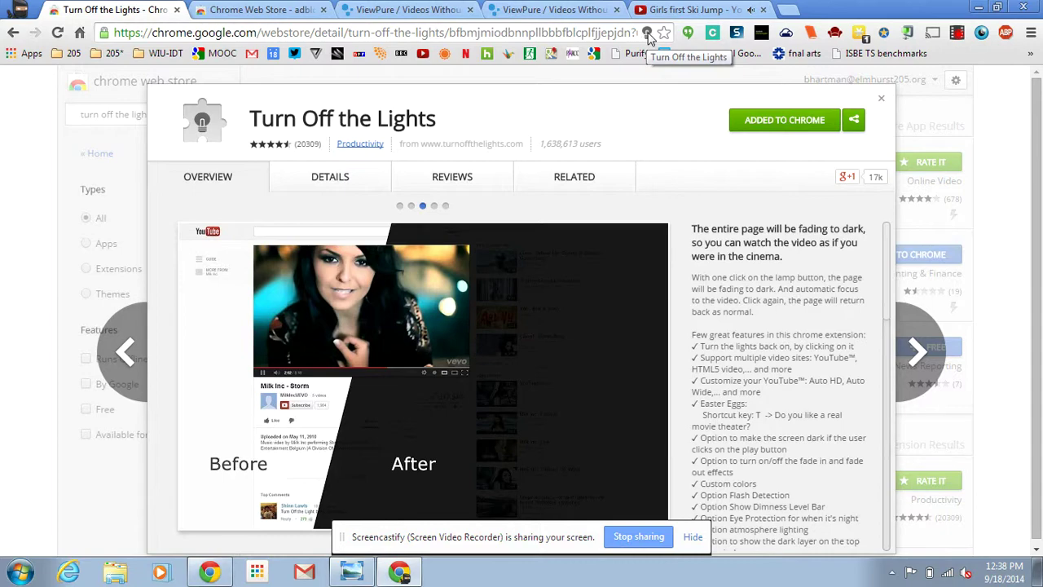
pyautogui.click(880, 99)
pyautogui.click(677, 12)
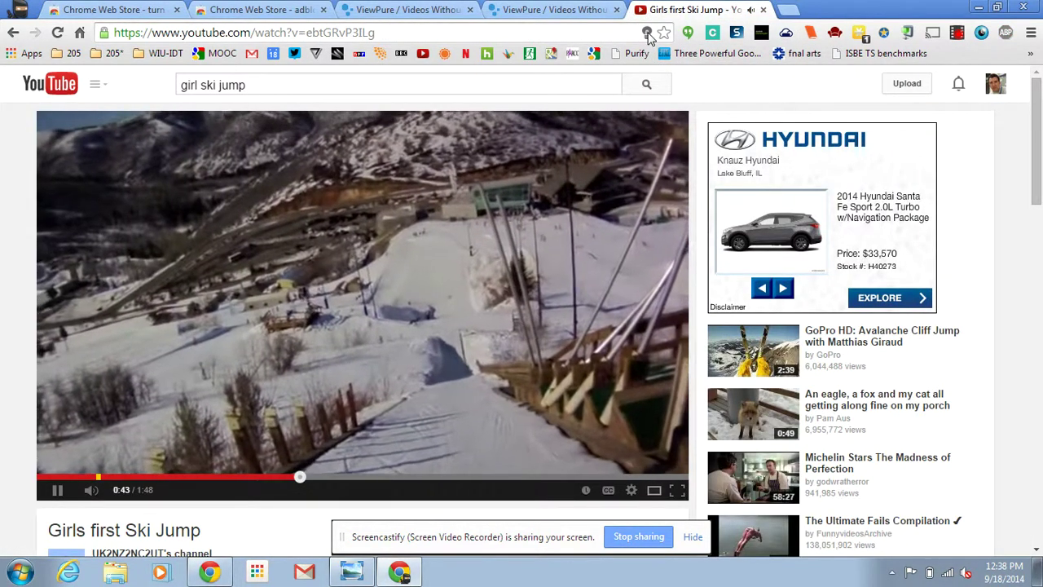
# Step: Dim the page, view the video full screen briefly, then switch to theater mode
pyautogui.click(647, 33)
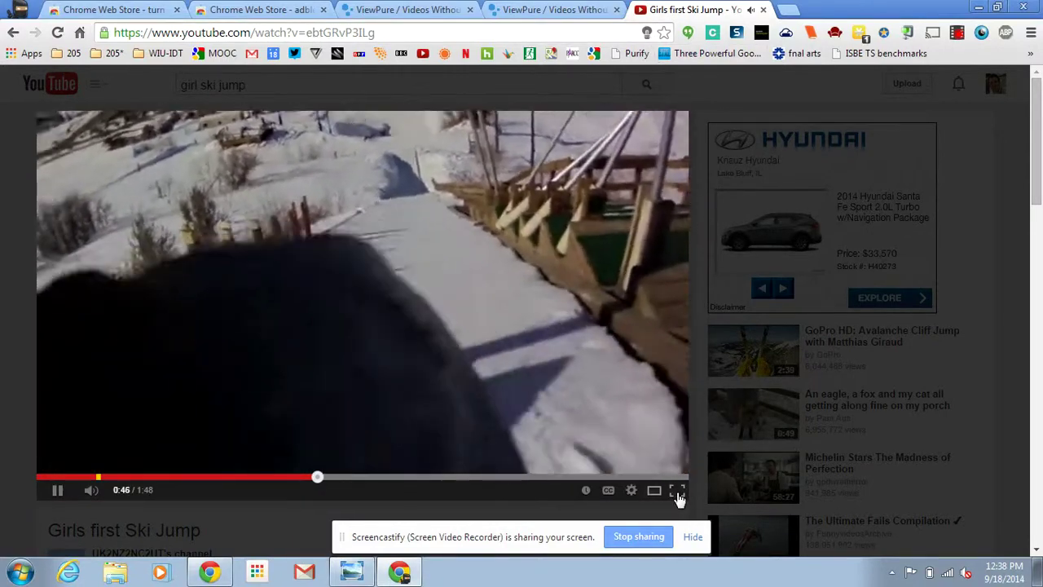
pyautogui.click(677, 492)
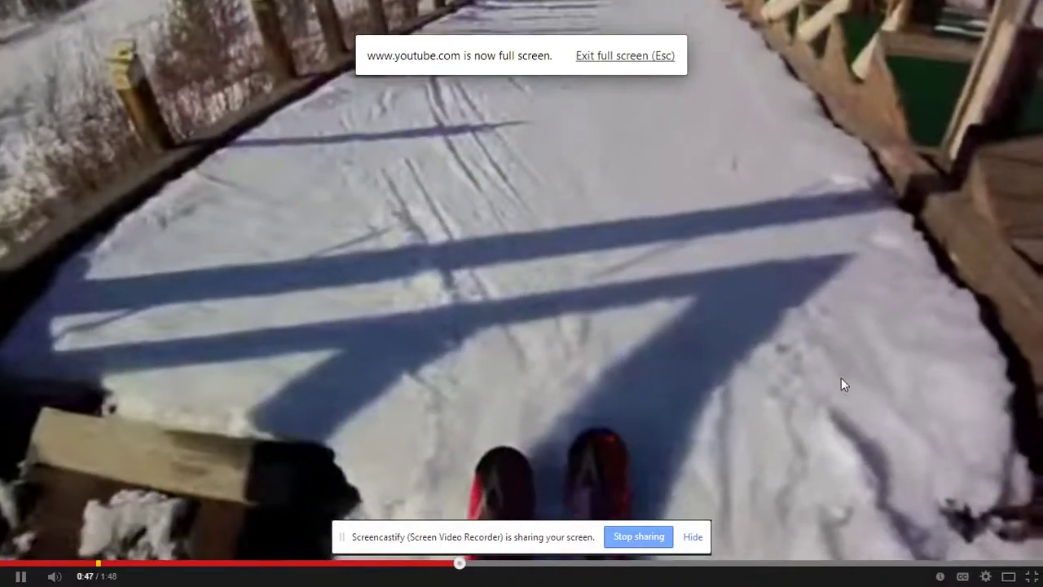
pyautogui.press('Escape')
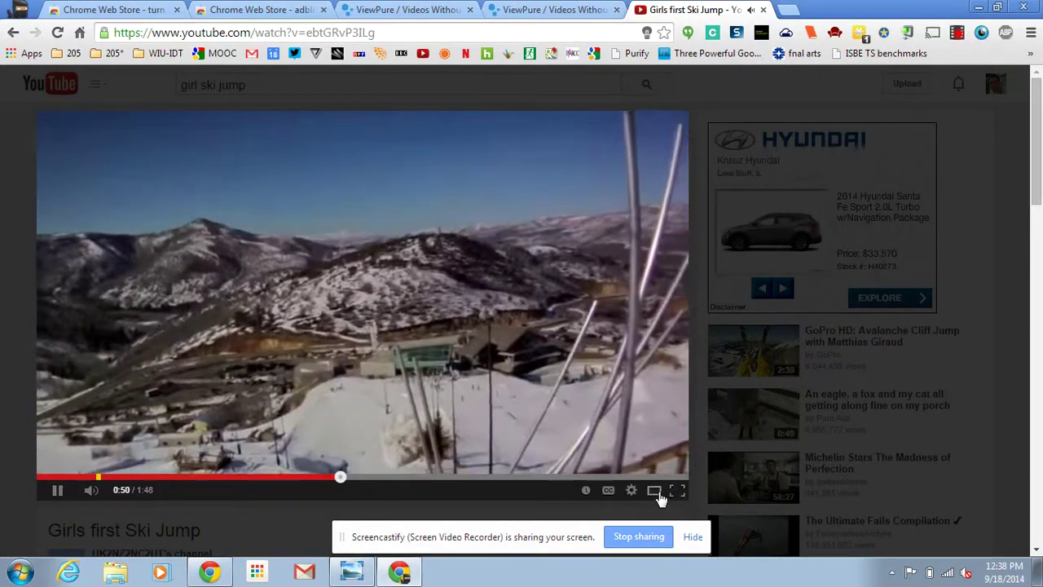
pyautogui.click(657, 492)
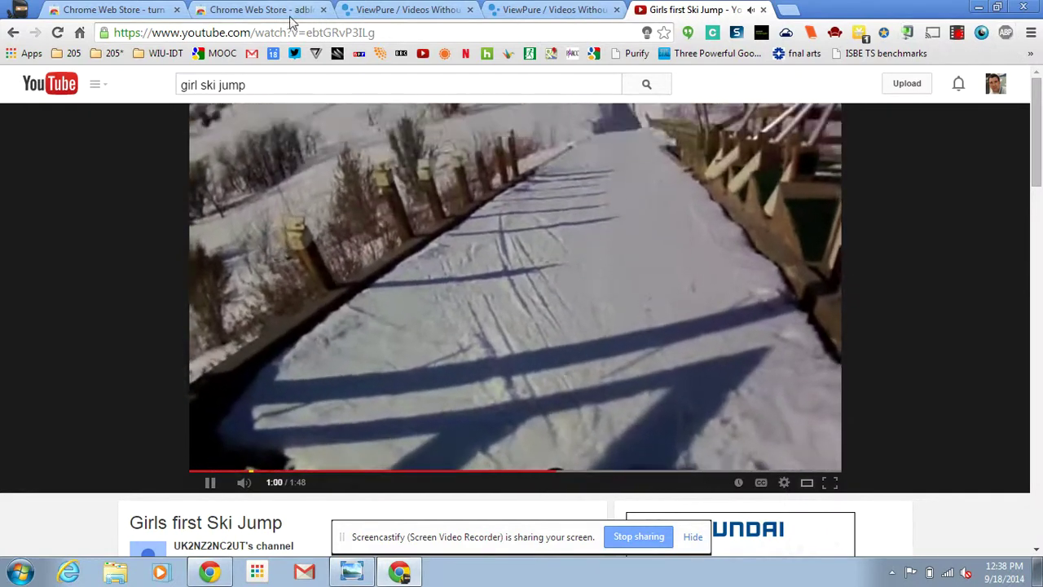
# Step: Scroll the adblock store results to Adblock Plus, then reload the ski jump video page
pyautogui.click(286, 16)
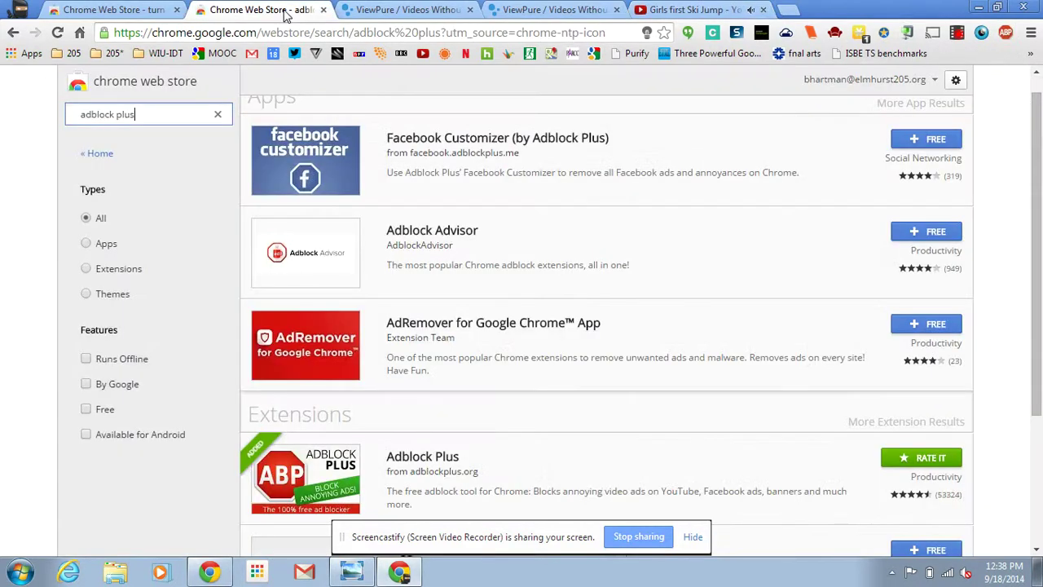
pyautogui.scroll(-1, 460, 413)
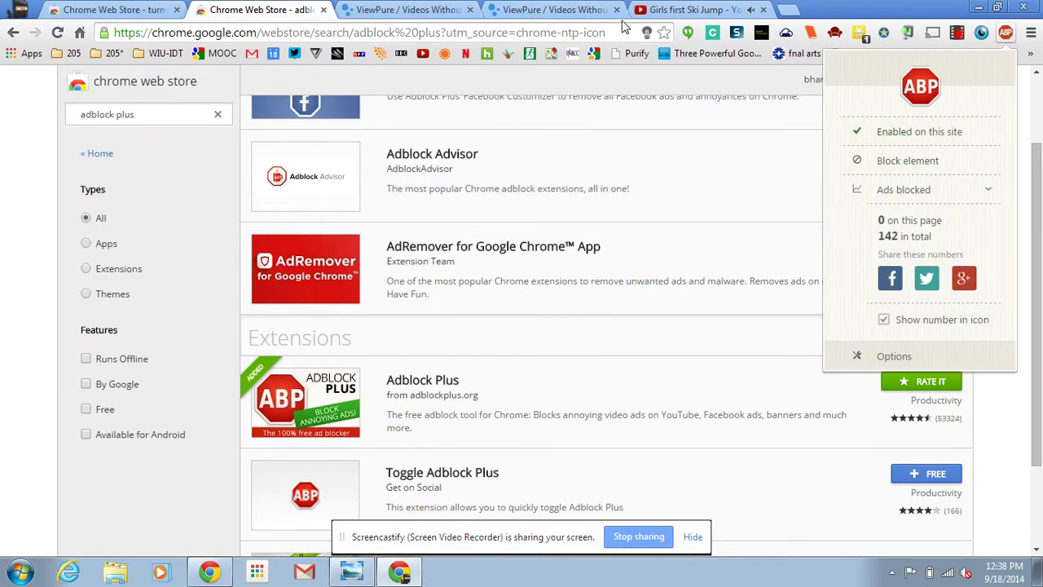
pyautogui.click(660, 12)
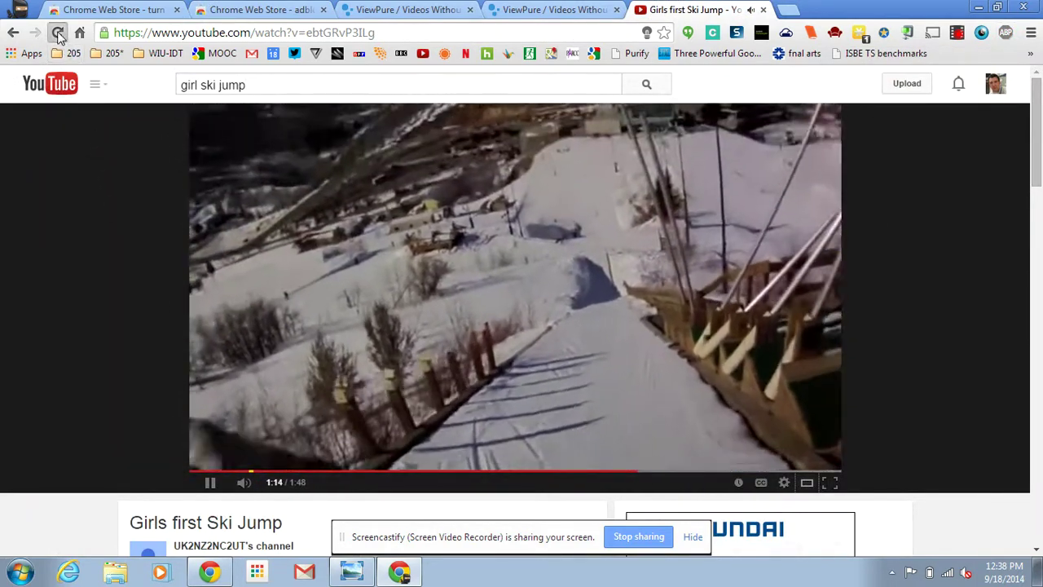
pyautogui.click(57, 33)
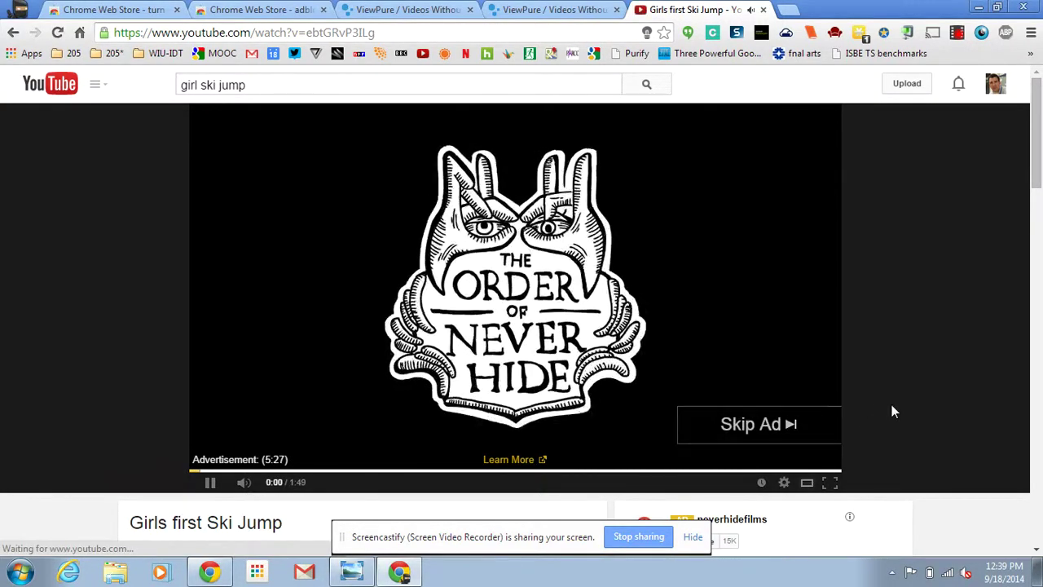
# Step: Skip the pre-roll advertisement and pause the ski jump video
pyautogui.scroll(-2, 892, 411)
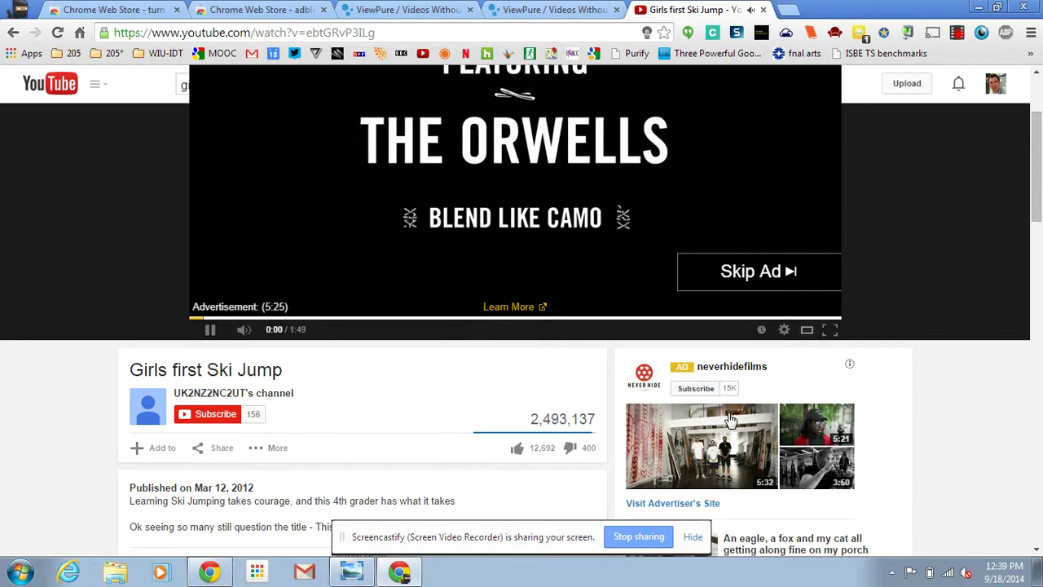
pyautogui.scroll(2, 683, 369)
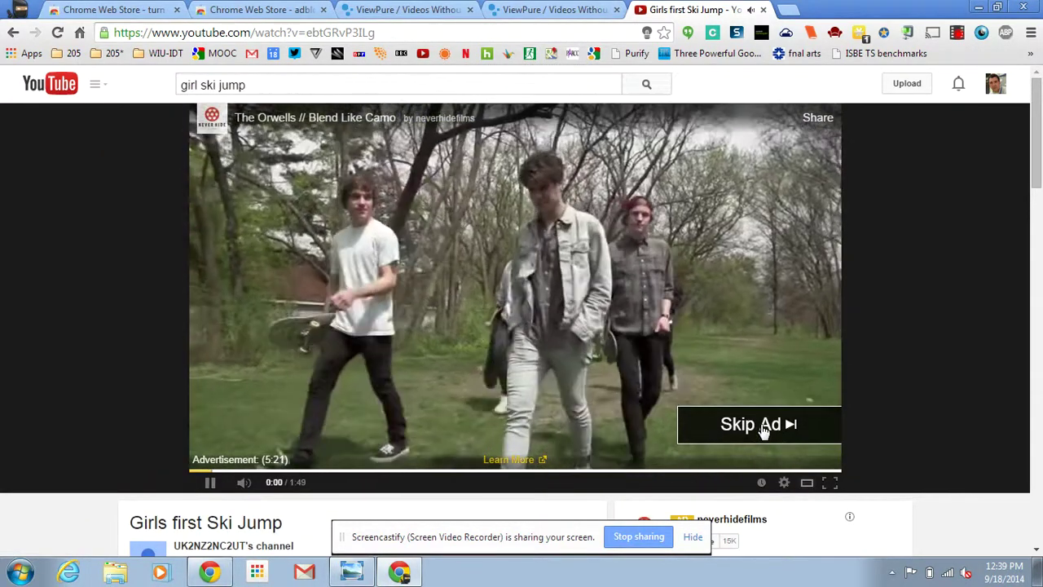
pyautogui.click(760, 425)
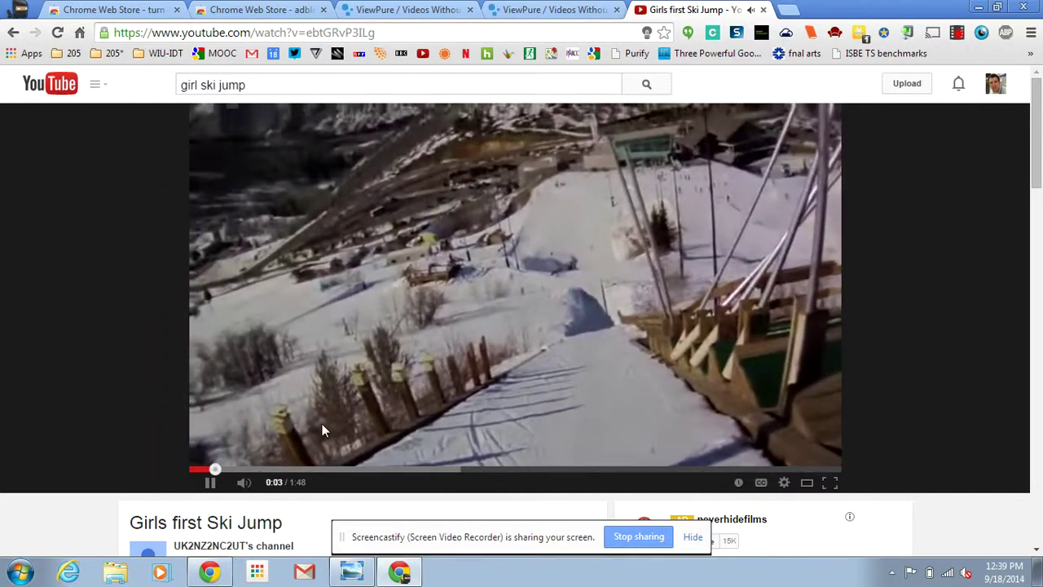
pyautogui.click(319, 430)
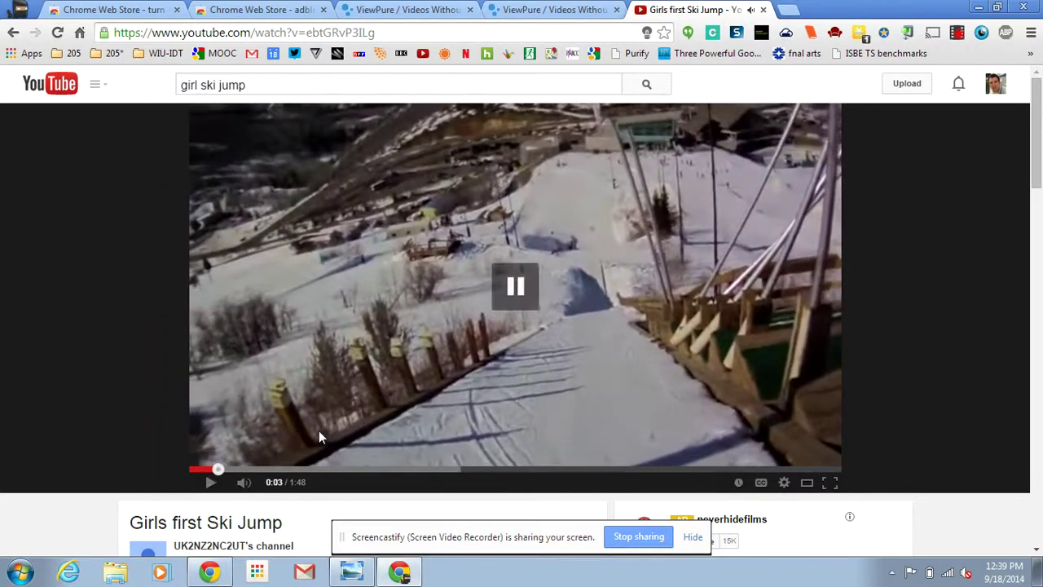
# Step: Check the Adblock Plus status and reload the video page with ads blocked
pyautogui.click(1006, 32)
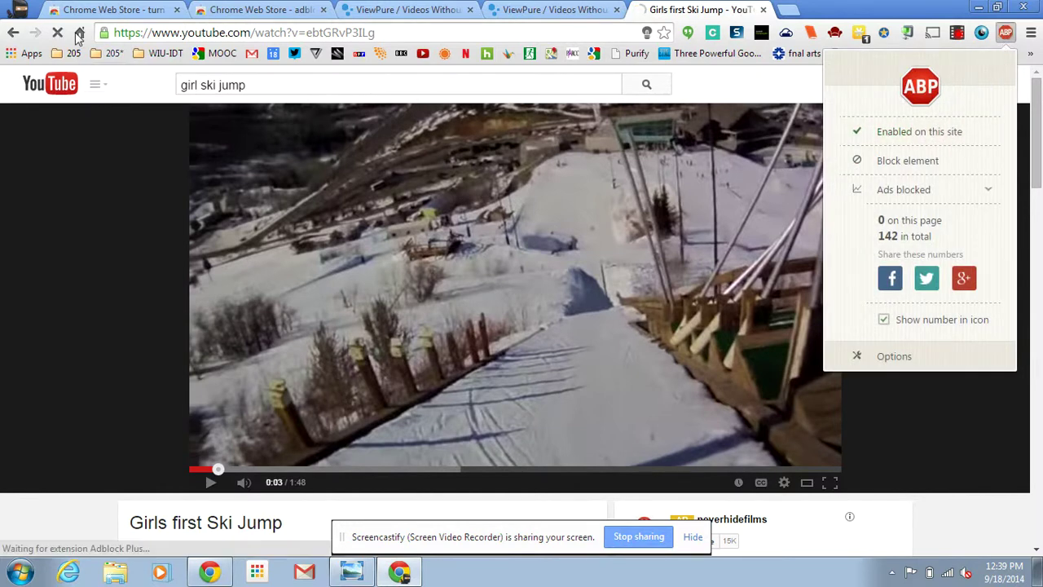
pyautogui.click(57, 32)
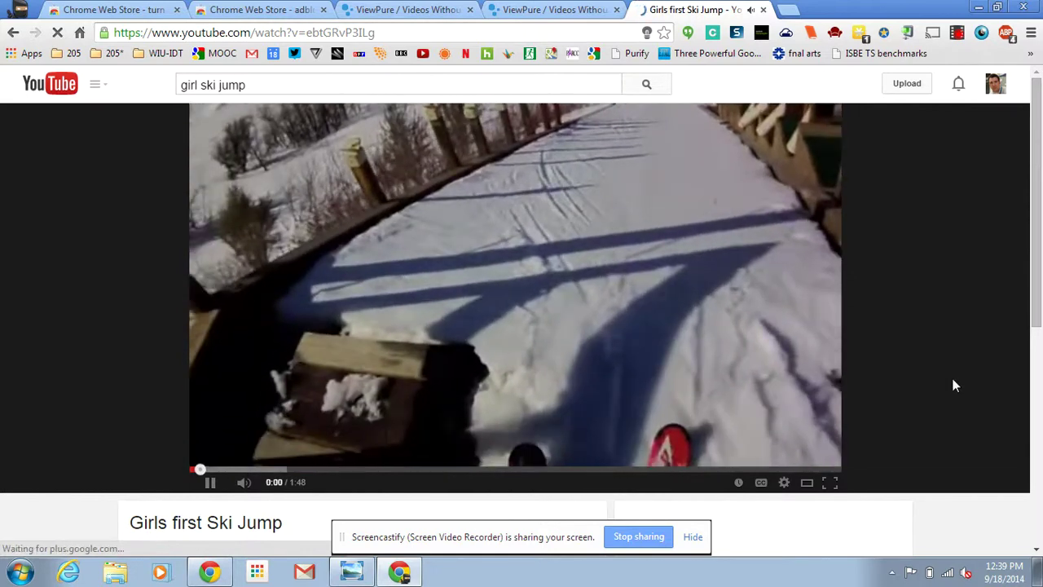
pyautogui.scroll(-5, 950, 383)
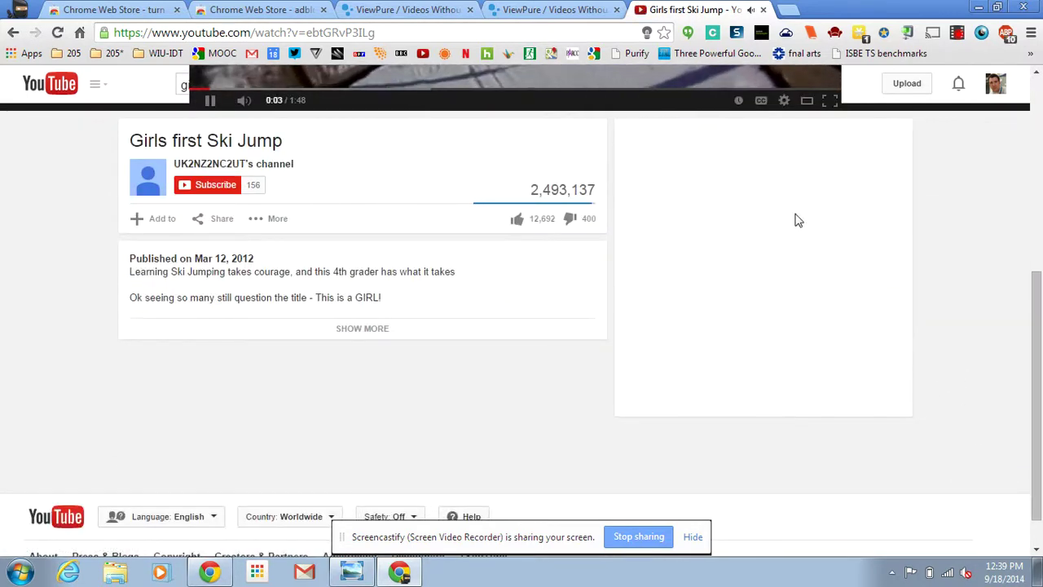
pyautogui.scroll(5, 751, 336)
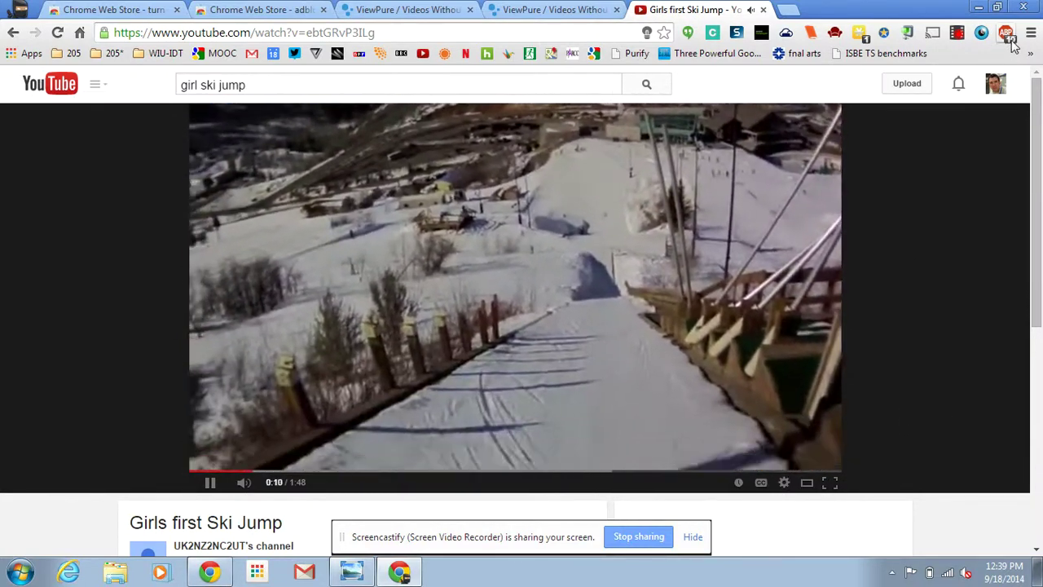
pyautogui.click(1007, 36)
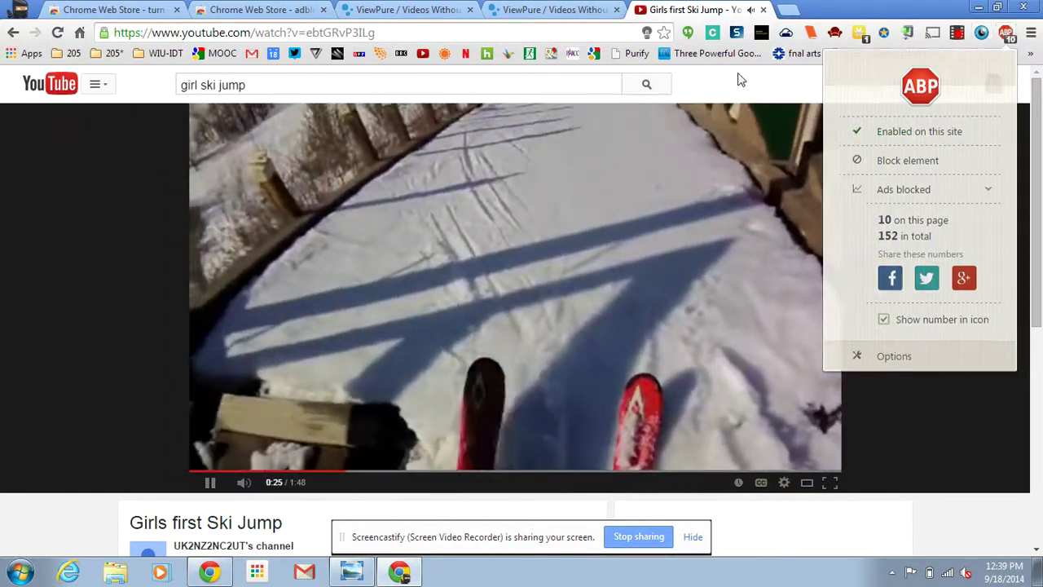
pyautogui.click(738, 79)
pyautogui.click(269, 10)
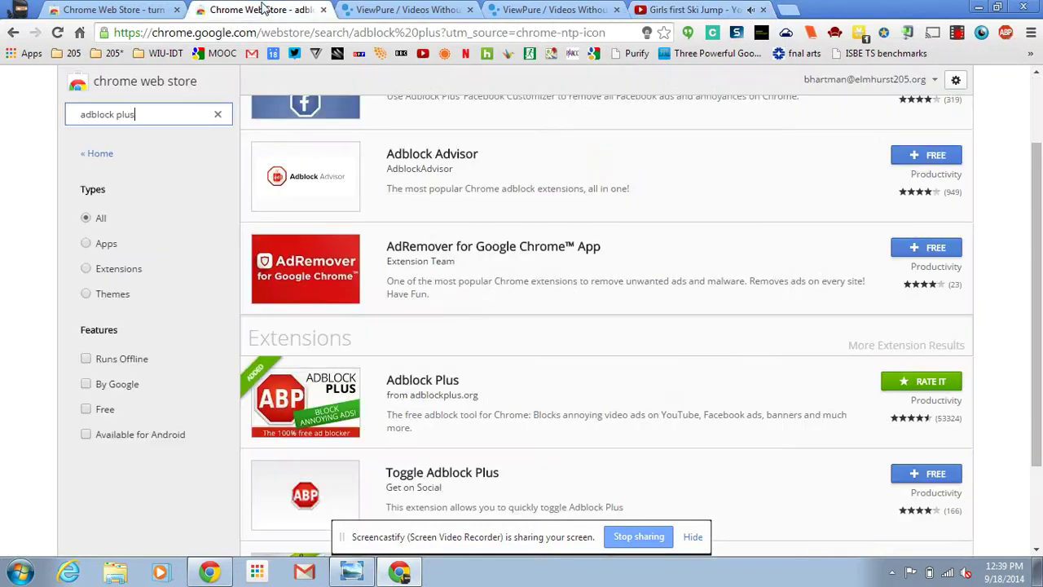
pyautogui.scroll(-1, 748, 408)
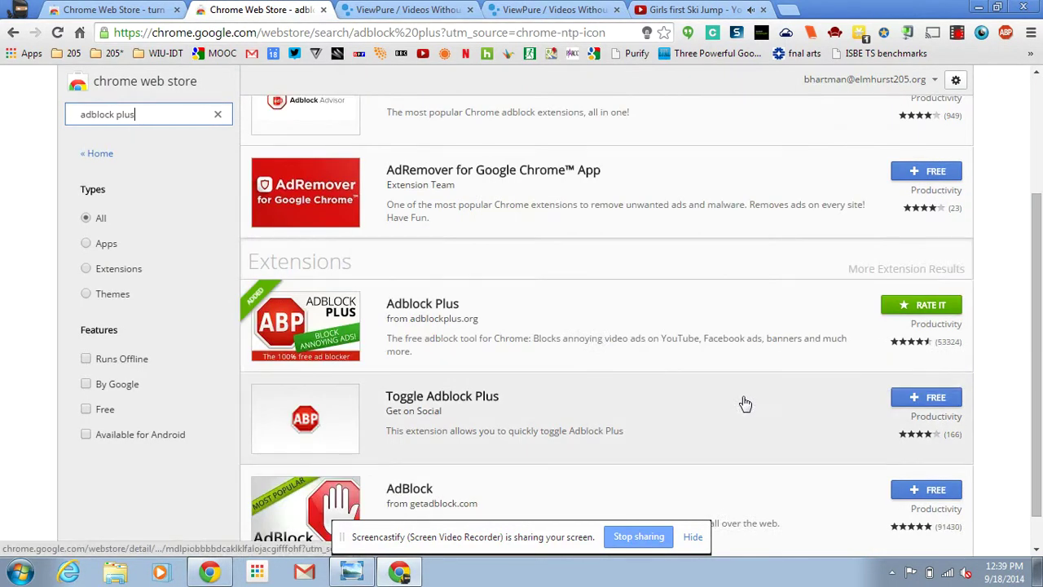
pyautogui.scroll(2, 539, 335)
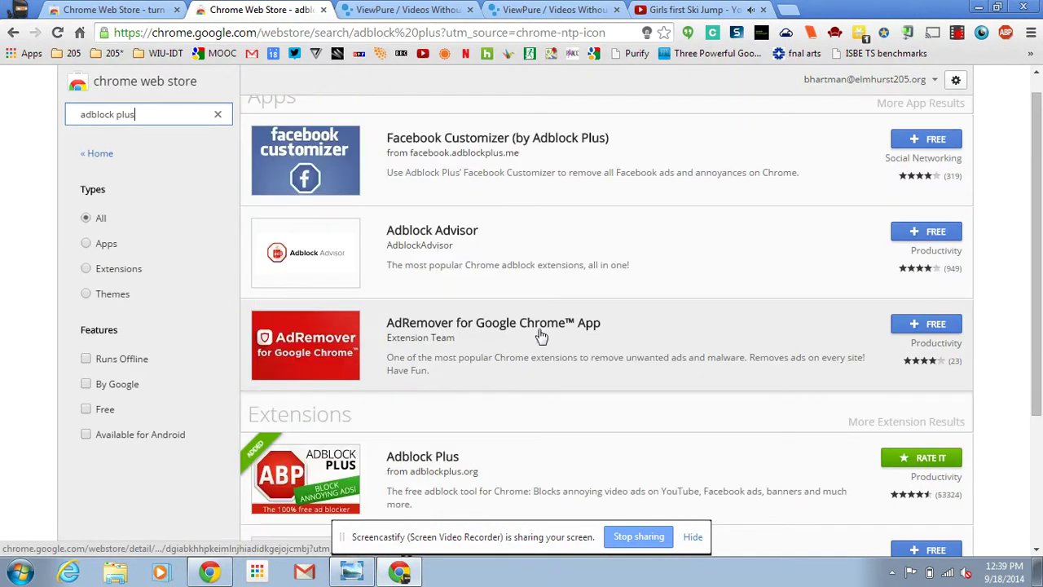
pyautogui.click(698, 8)
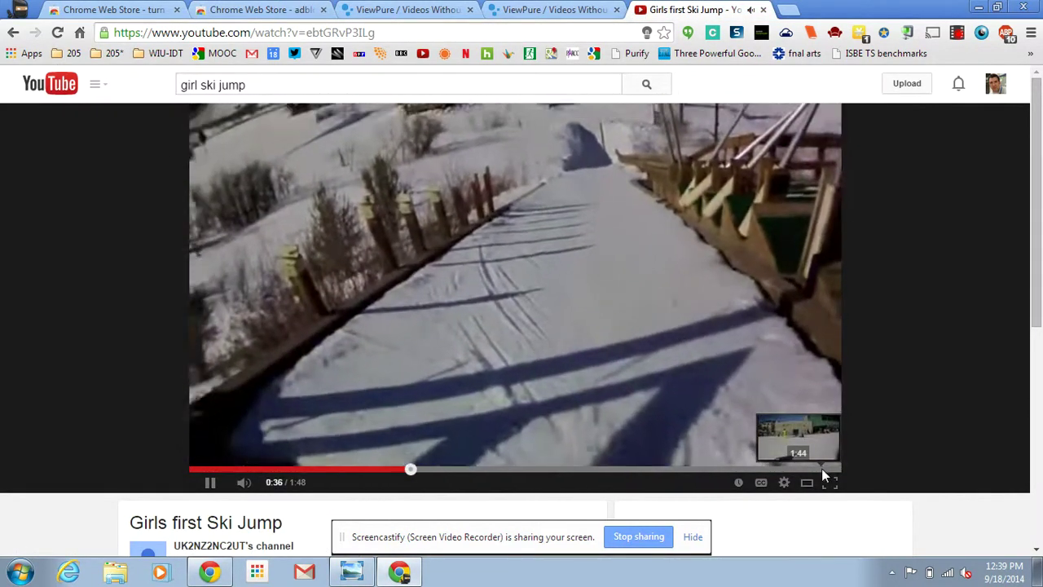
# Step: Drag the ski jump video to 1:47, replay it from 0:00, and select its URL
pyautogui.click(820, 470)
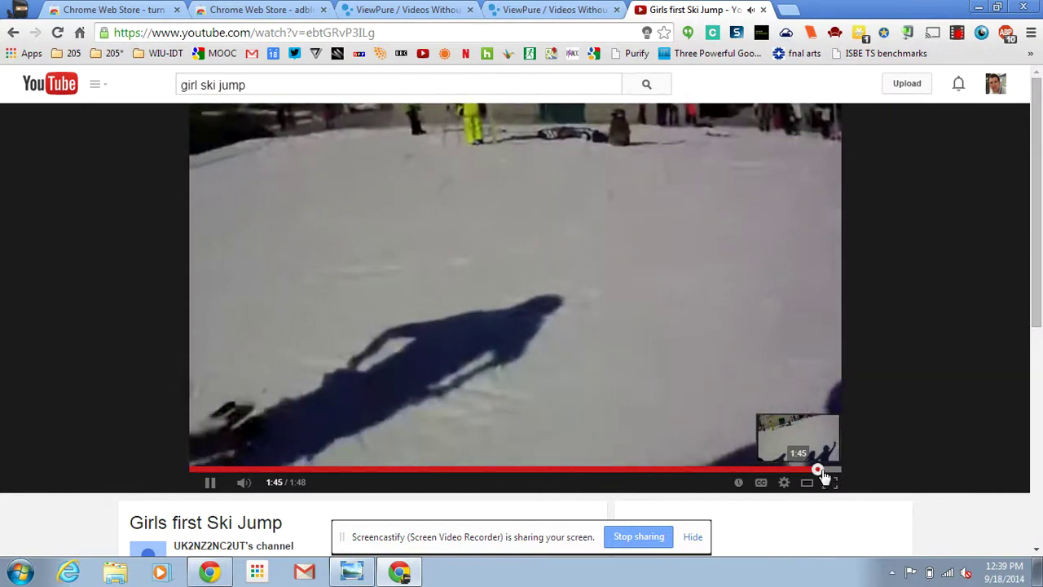
pyautogui.moveTo(821, 468); pyautogui.dragTo(832, 471)
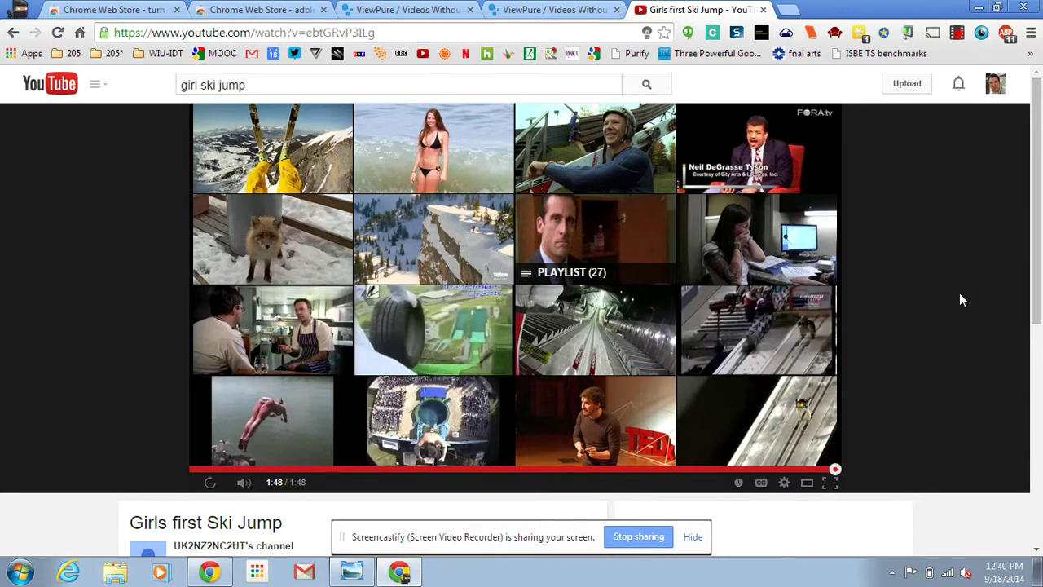
pyautogui.click(209, 484)
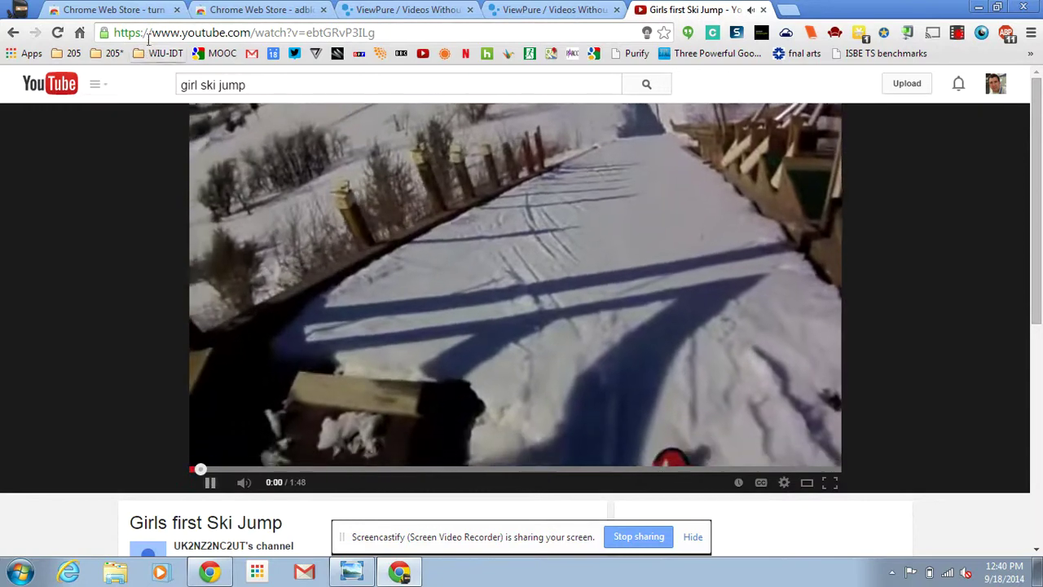
pyautogui.click(161, 33)
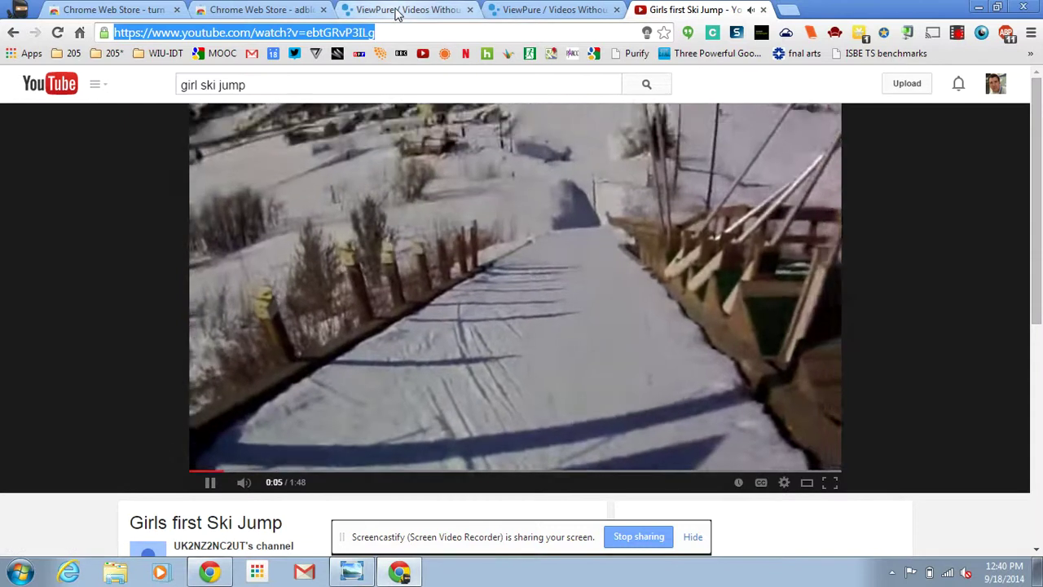
# Step: Seek the ViewPure copy to 1:45 to finish, then jump the YouTube video to 1:47
pyautogui.click(398, 11)
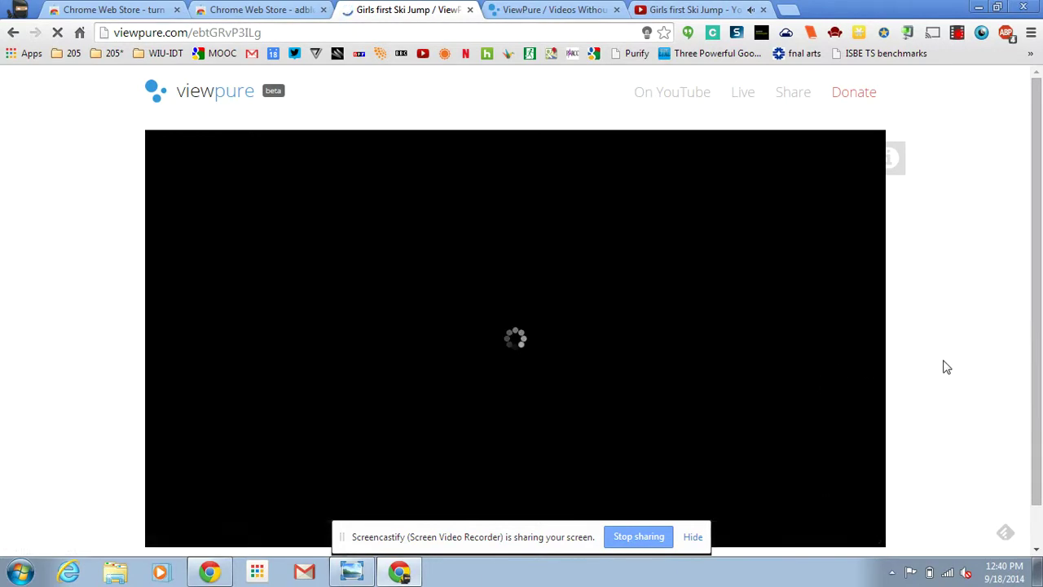
pyautogui.scroll(-1, 960, 363)
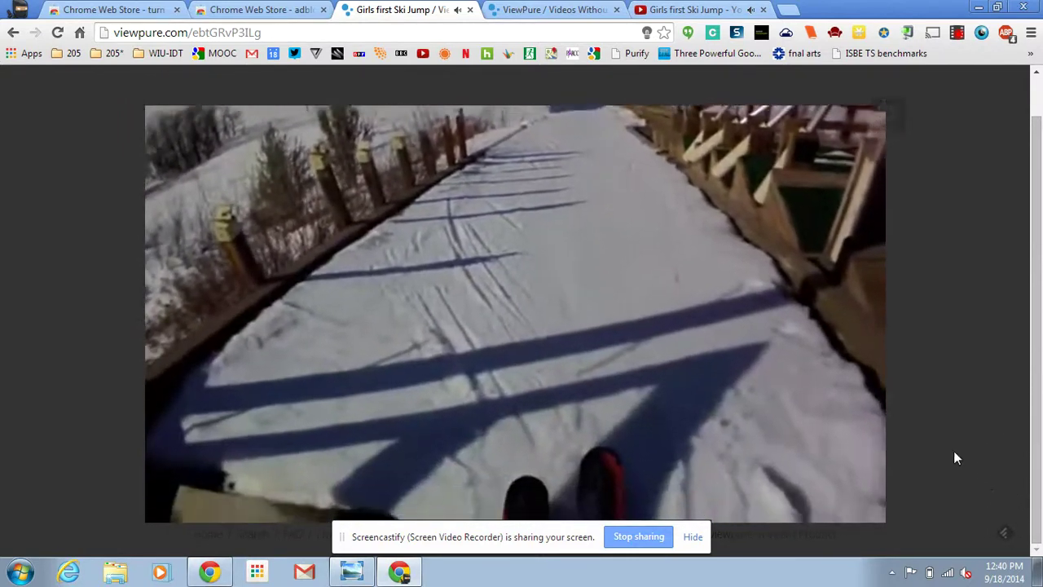
pyautogui.moveTo(867, 432)
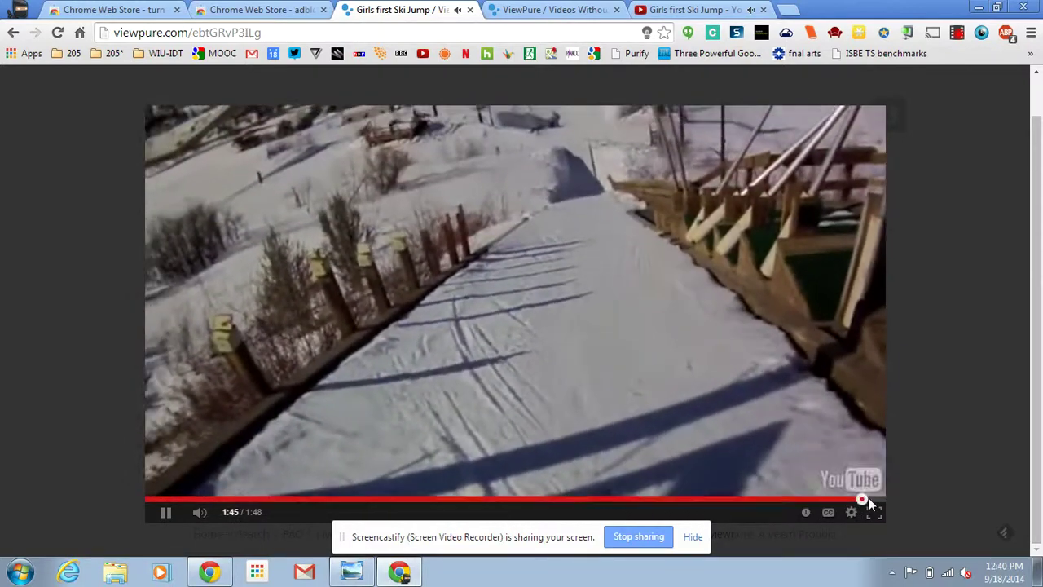
pyautogui.click(862, 498)
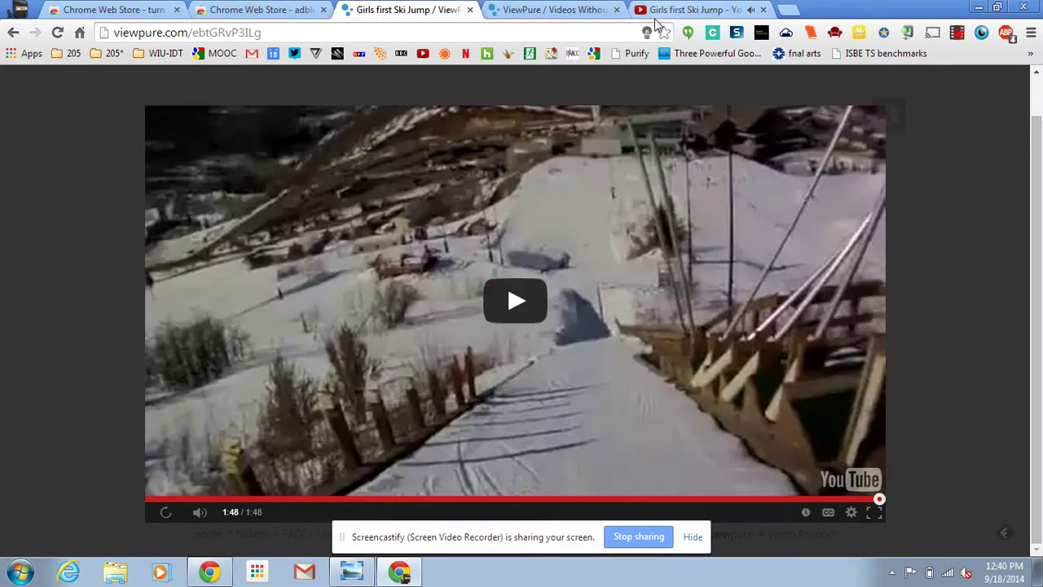
pyautogui.click(660, 10)
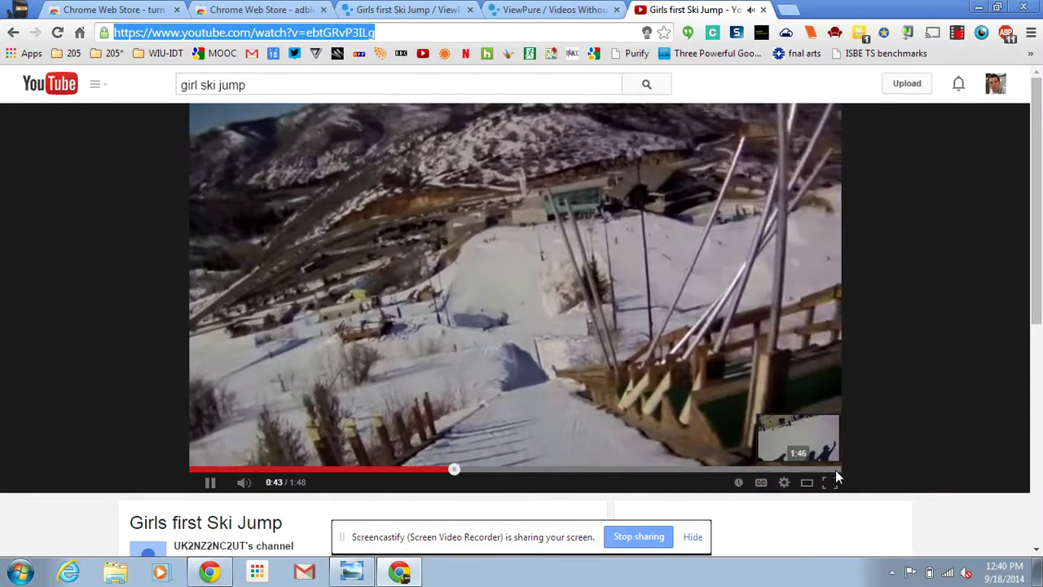
pyautogui.click(834, 469)
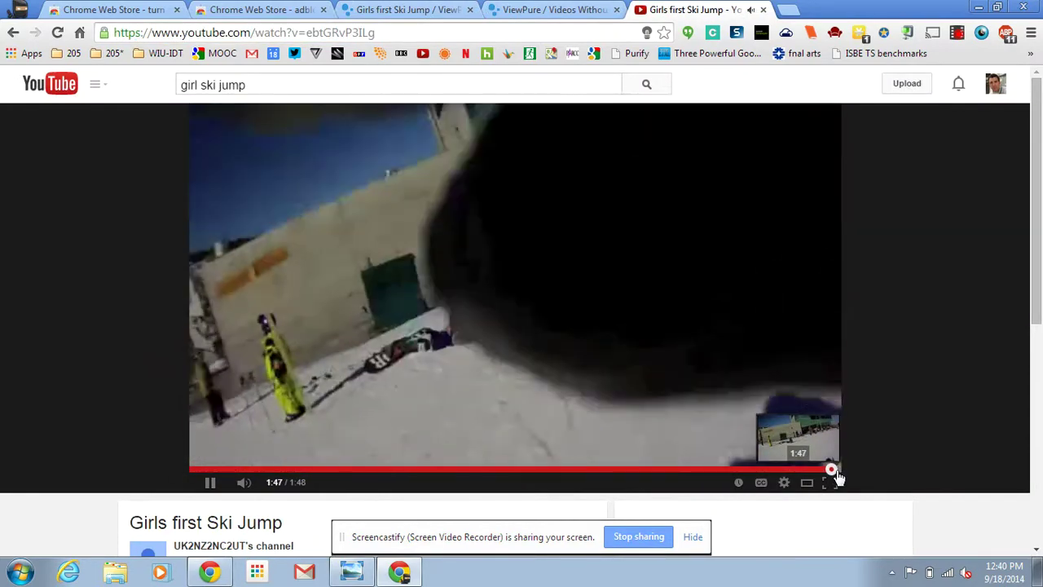